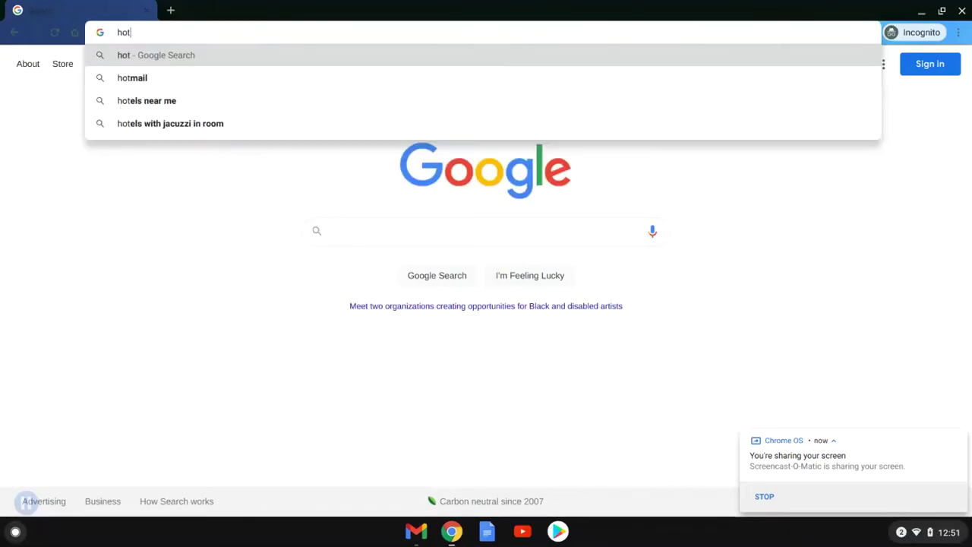
Go to hotmail.com and scroll through the Outlook landing page
type("mail.co")
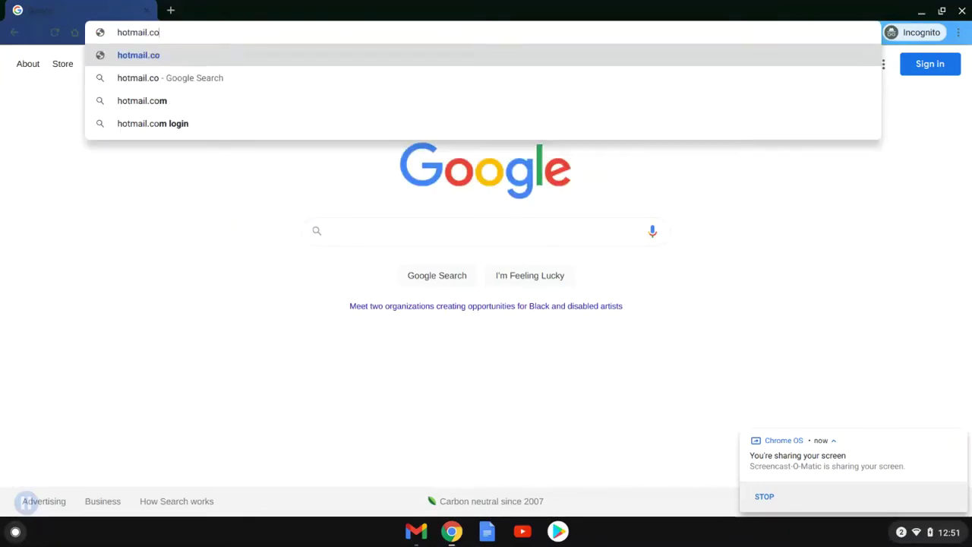
type("m")
key("Return")
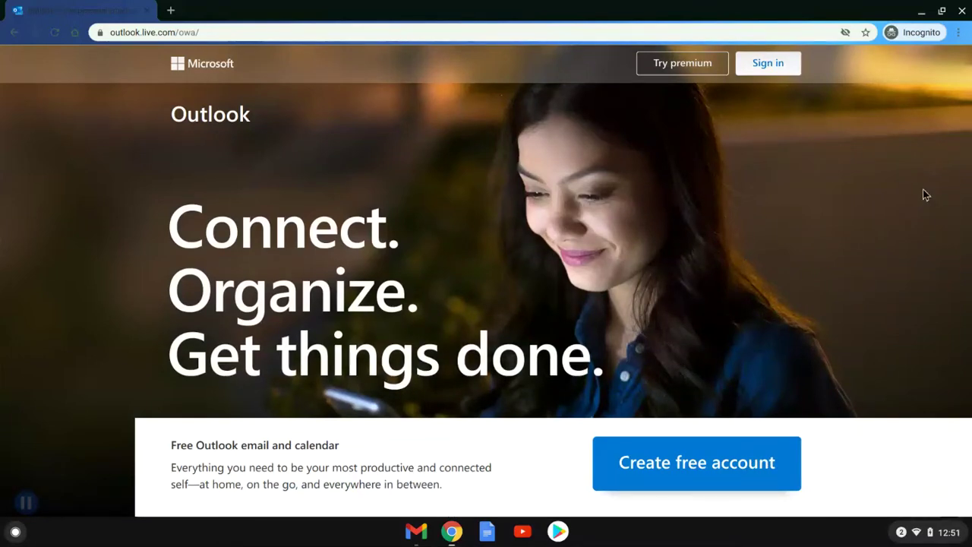
scroll(924, 195, "down", 1)
scroll(925, 195, "down", 3)
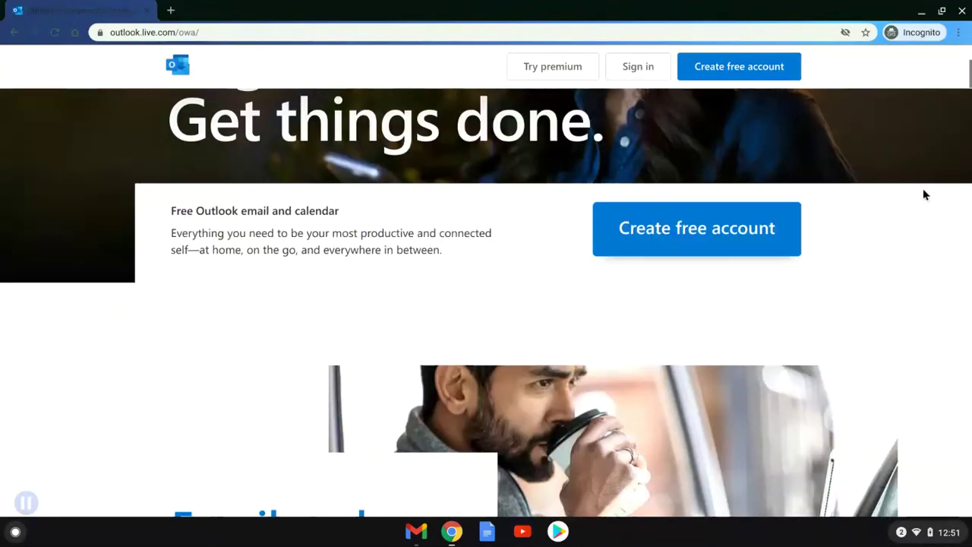
scroll(925, 195, "up", 3)
scroll(925, 195, "up", 1)
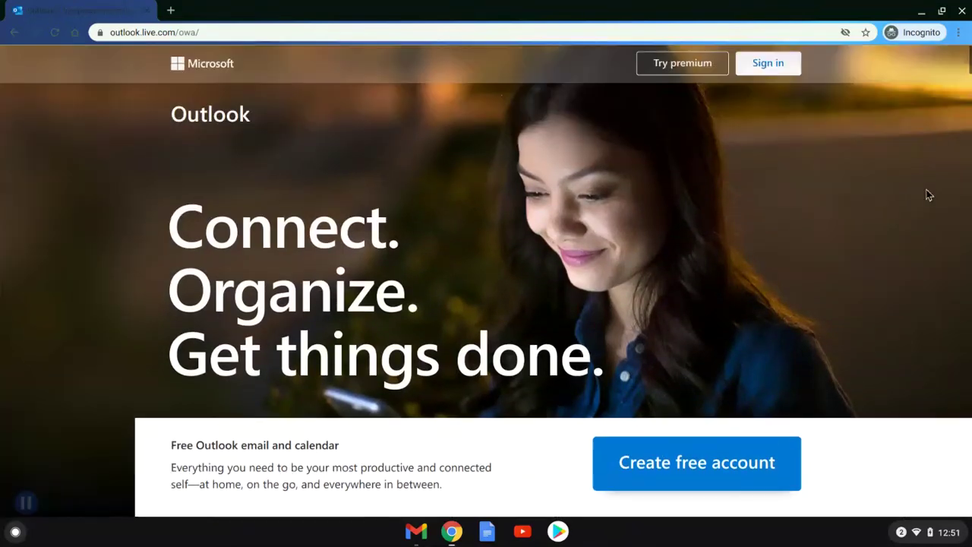
Load outlook.com in a new tab and scroll the landing page
left_click(171, 12)
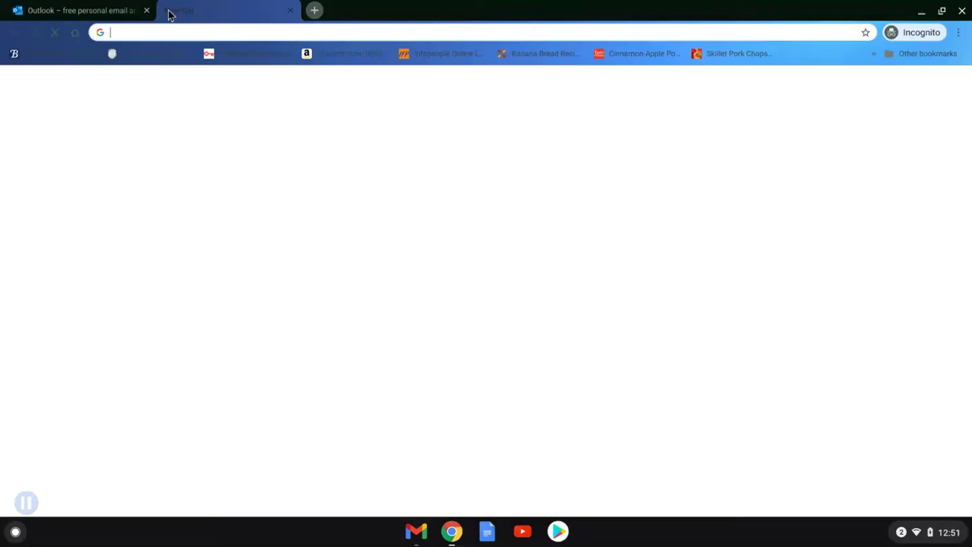
type("ou")
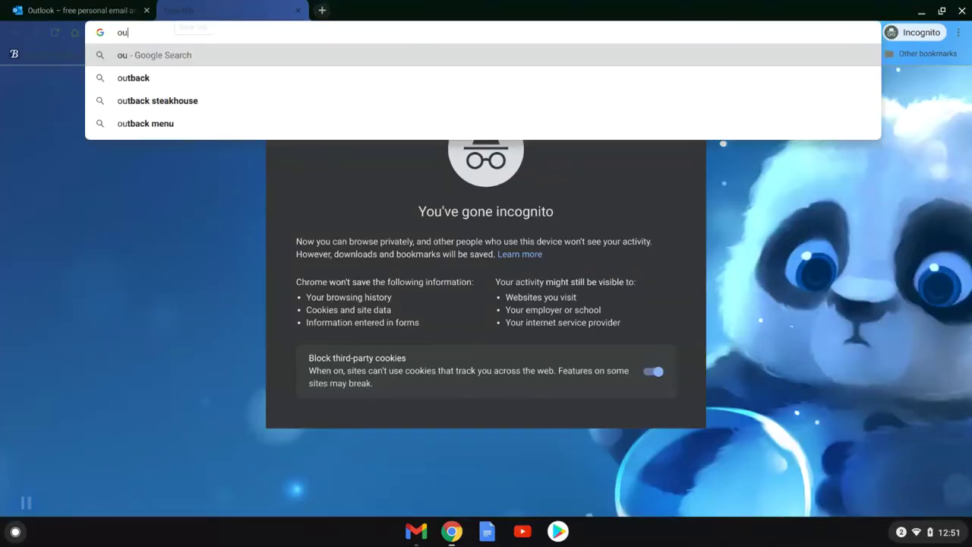
type("tlook.com")
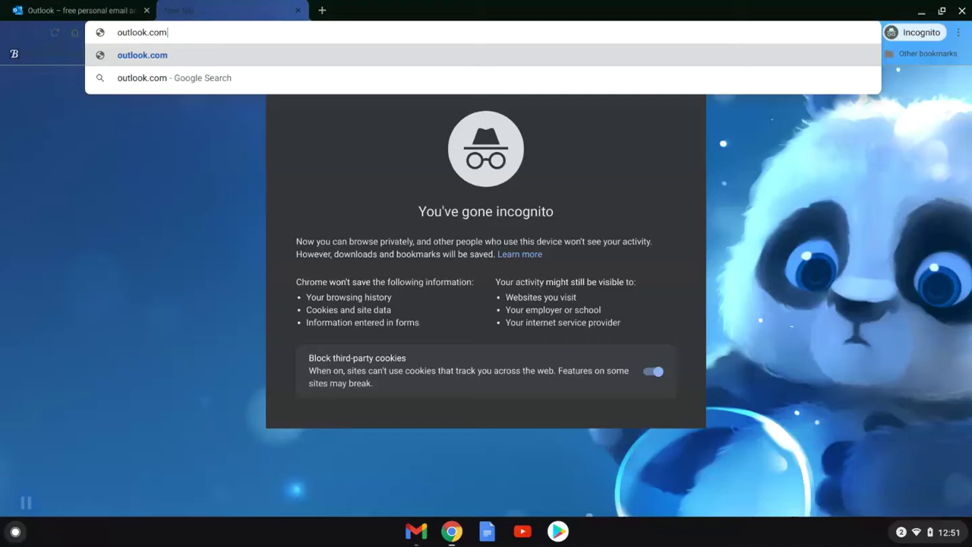
key("Return")
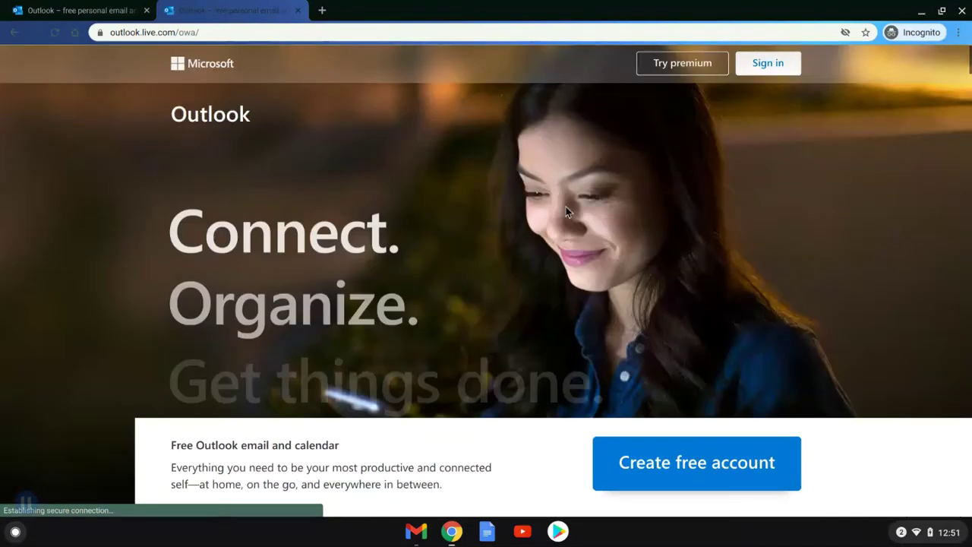
scroll(566, 207, "down", 1)
scroll(565, 211, "up", 1)
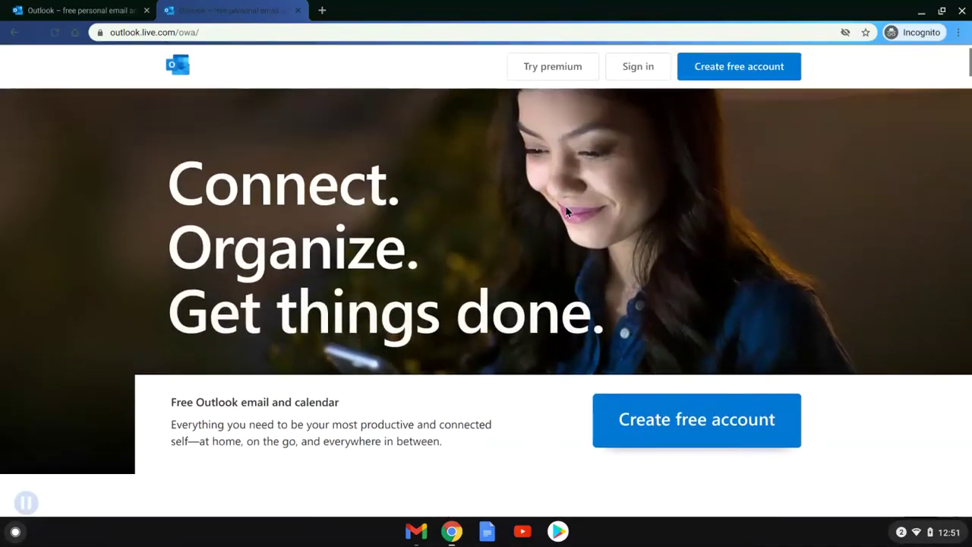
left_click(63, 17)
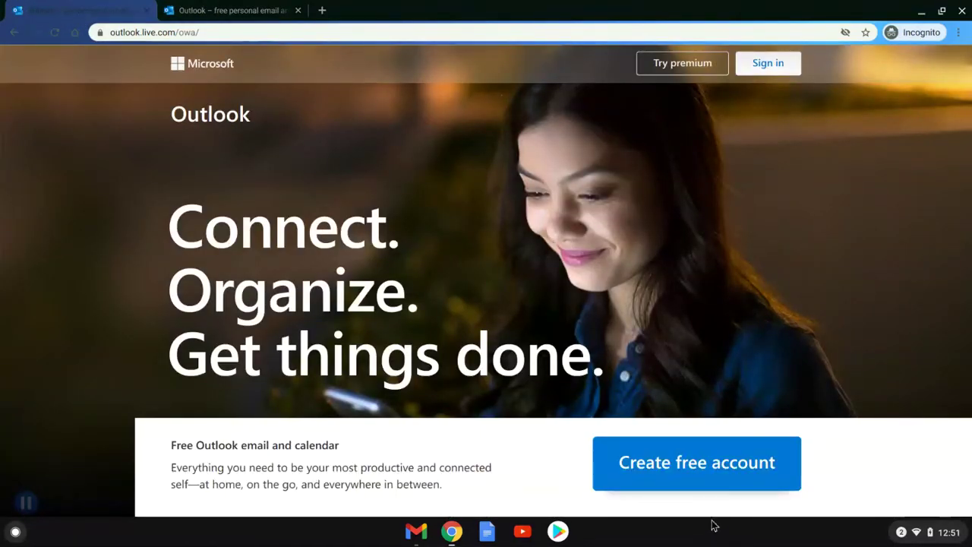
left_click(706, 468)
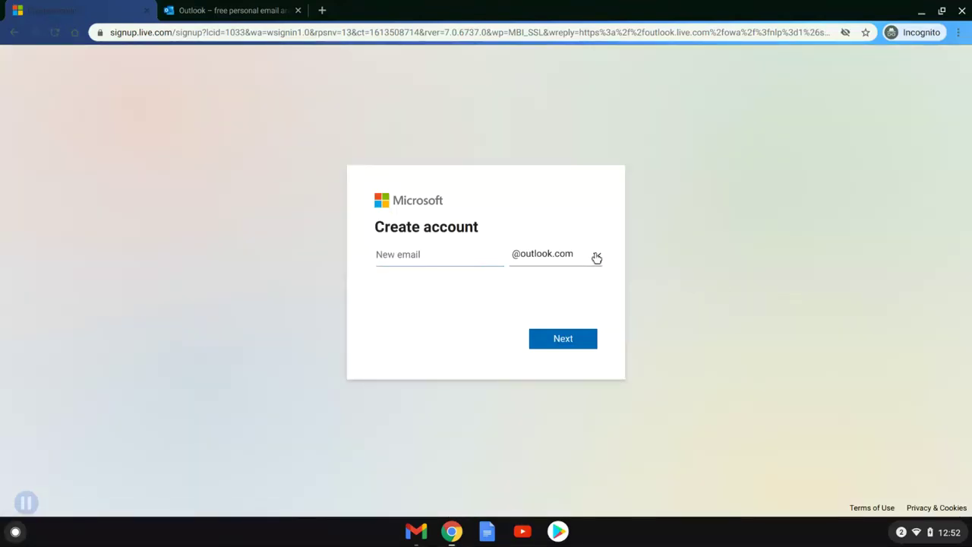
left_click(596, 258)
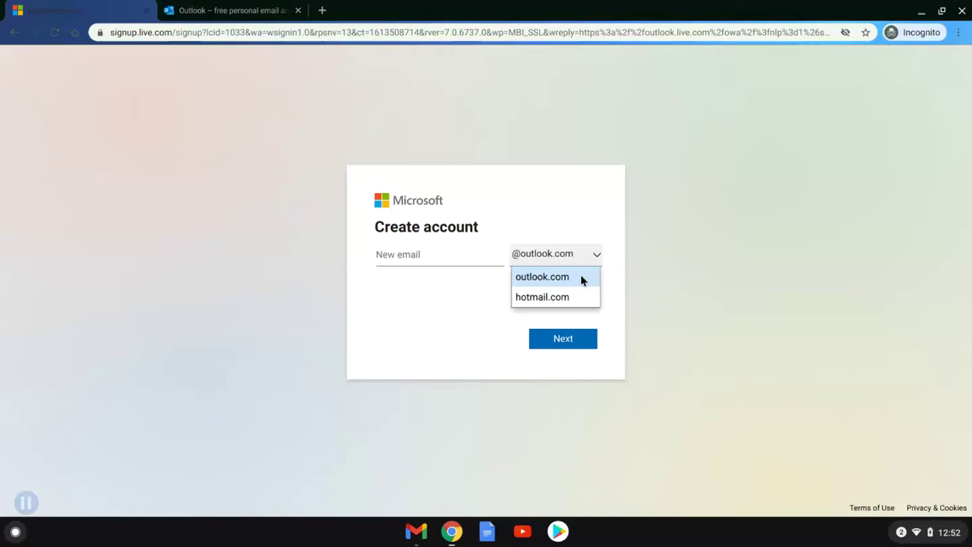
left_click(467, 253)
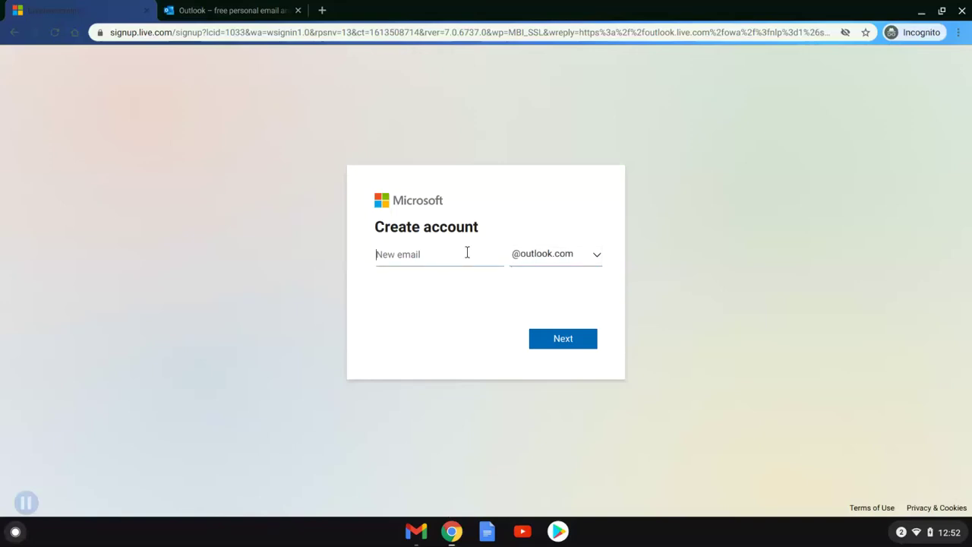
Submit the username, enter the account password visibly, and opt out of Microsoft offers emails
left_click(553, 341)
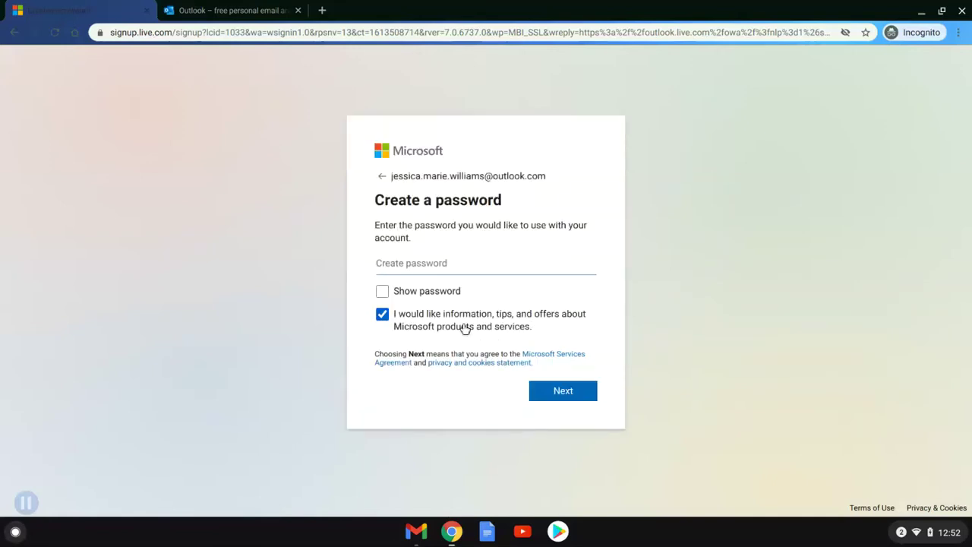
left_click(381, 291)
left_click(388, 261)
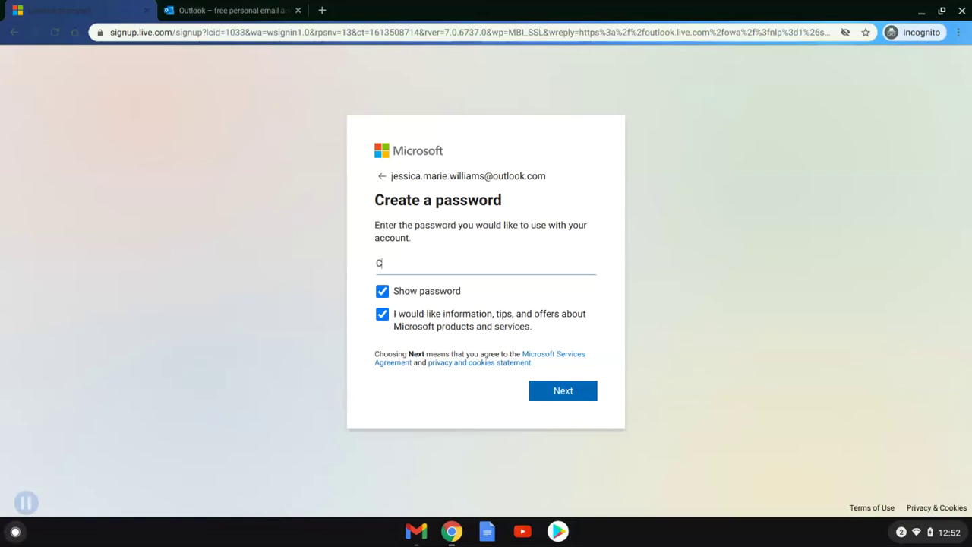
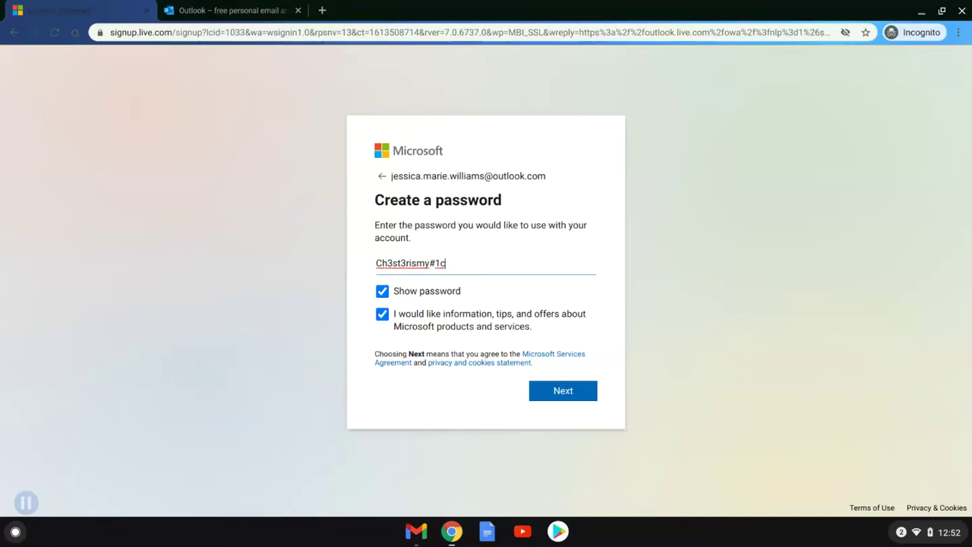
left_click(380, 317)
left_click(548, 389)
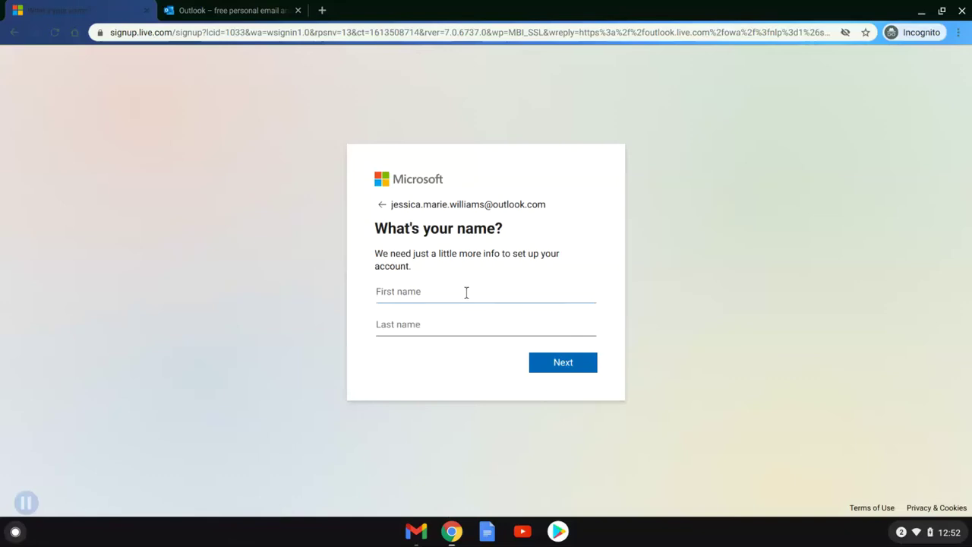
Enter the account holder's first name and last name
key("Tab")
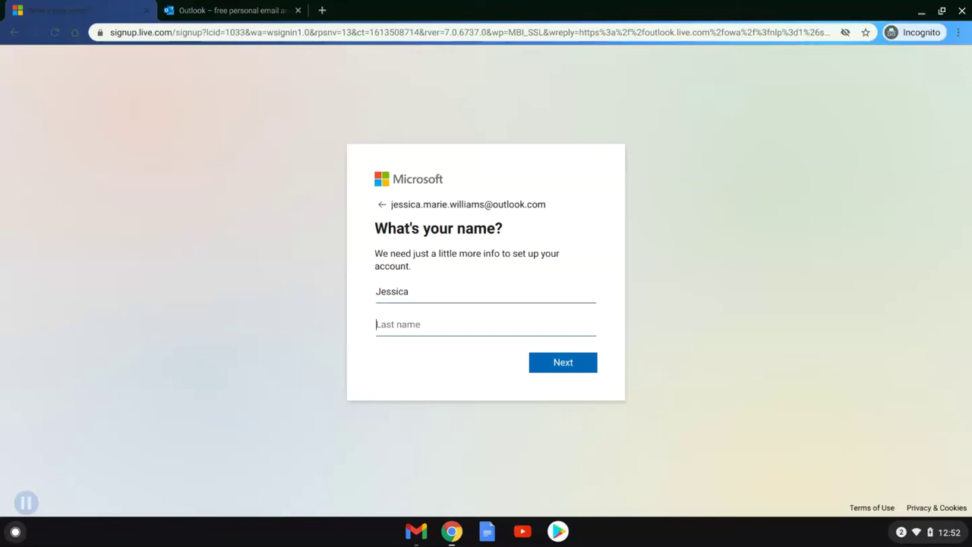
Submit the name, then set the birth month to September and day to 13
left_click(556, 365)
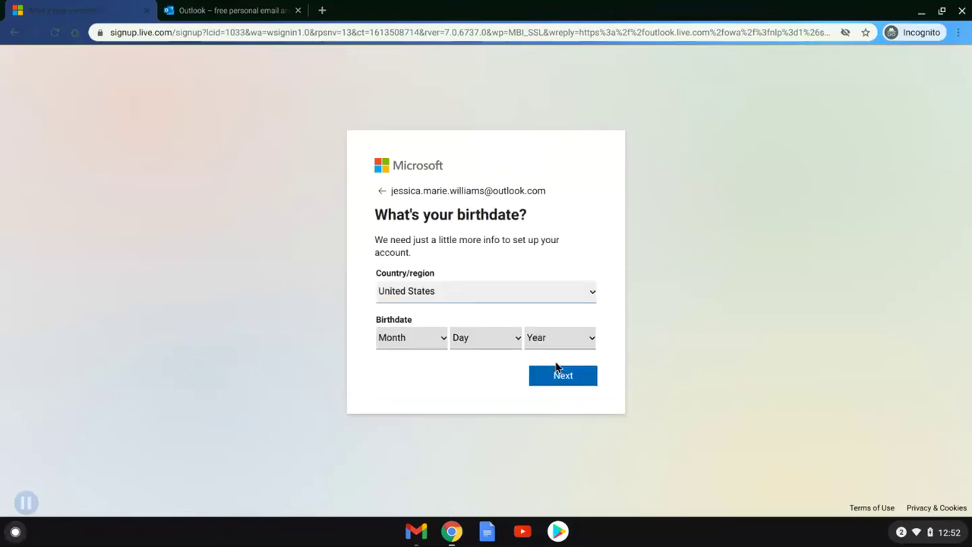
left_click(435, 339)
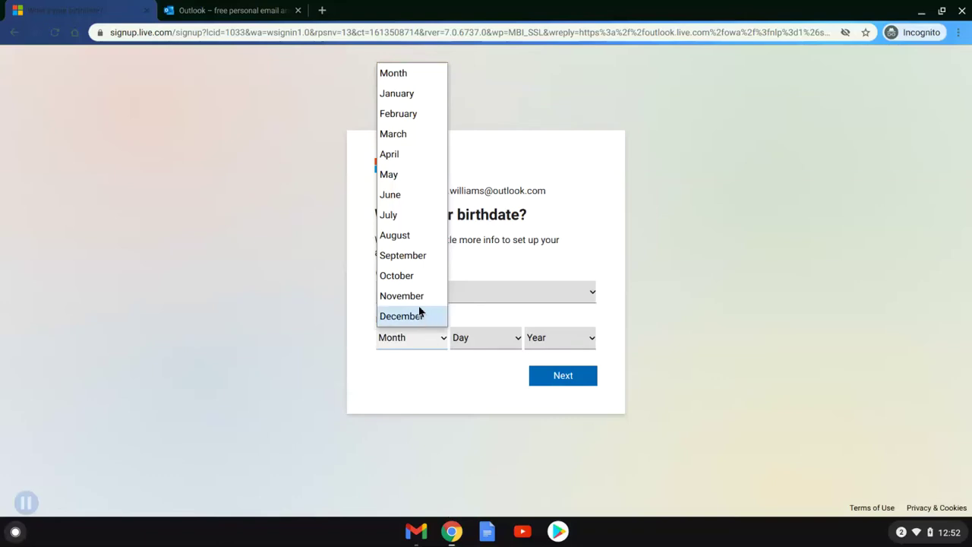
left_click(416, 255)
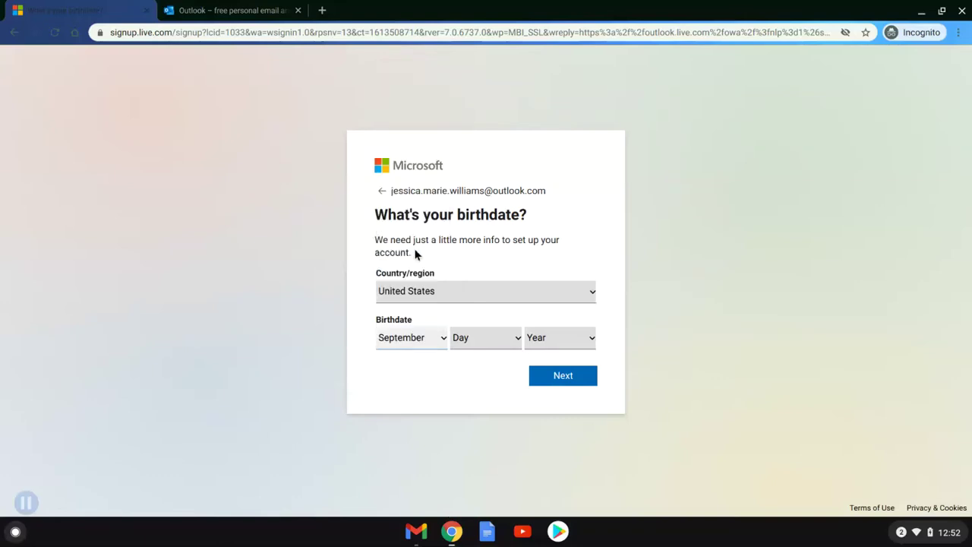
left_click(486, 341)
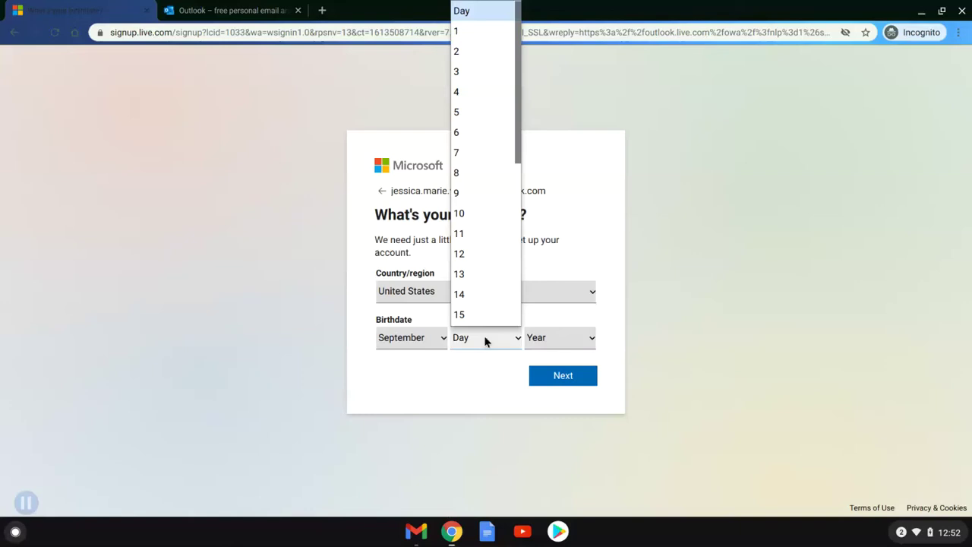
scroll(465, 275, "down", 1)
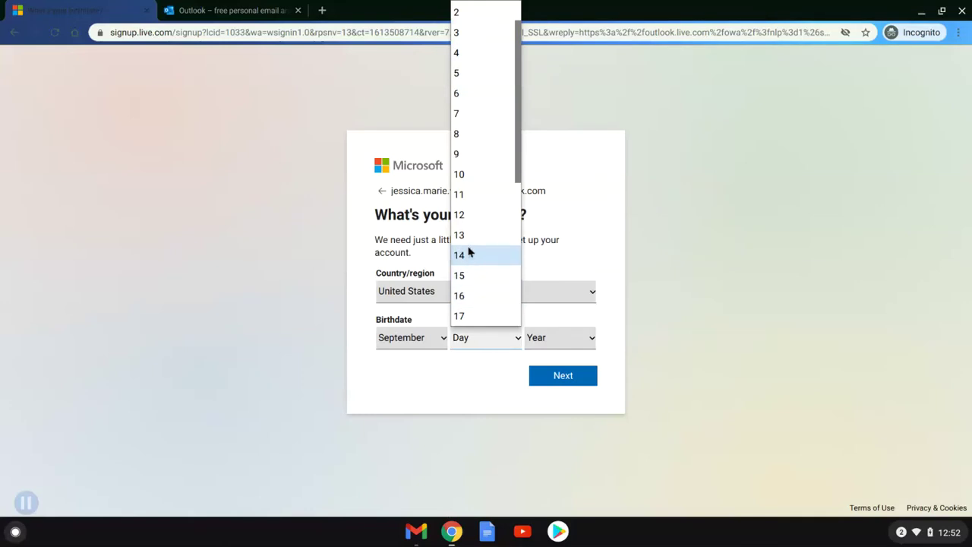
left_click(463, 236)
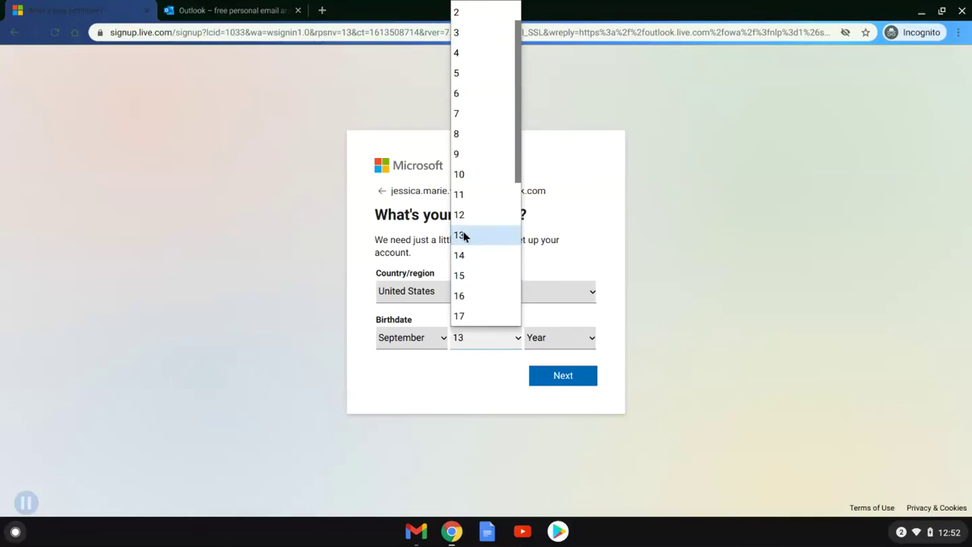
Set the birth year to 1985
left_click(537, 336)
scroll(566, 303, "down", 1)
left_click(600, 251)
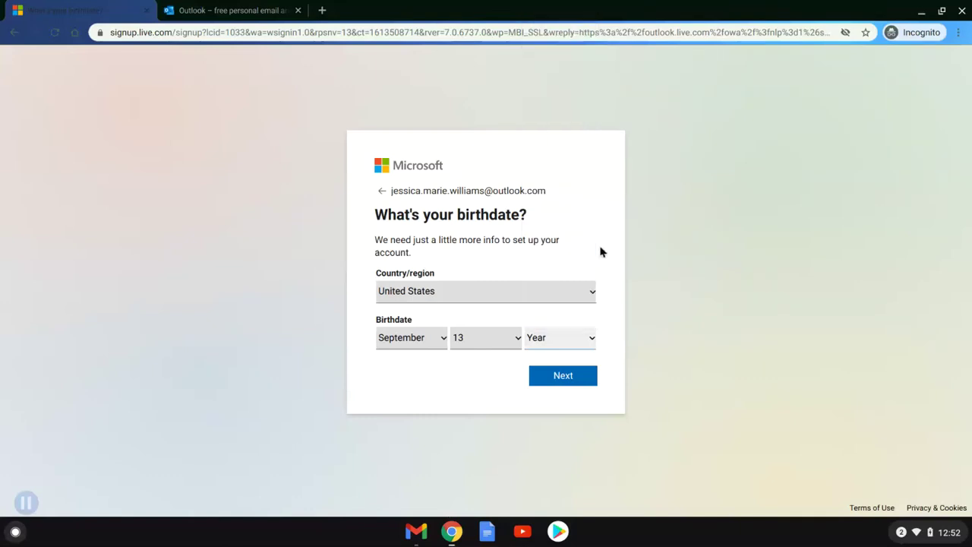
left_click(558, 339)
scroll(554, 308, "down", 4)
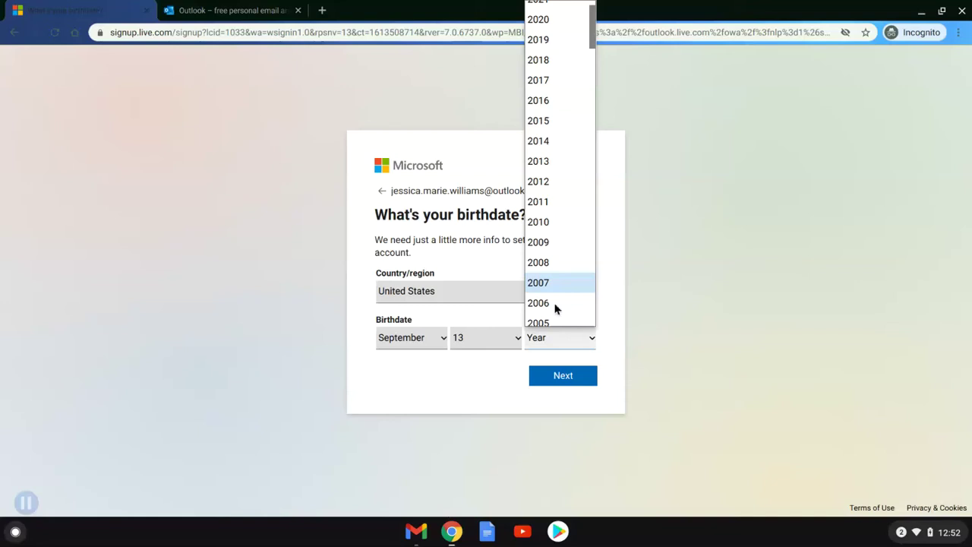
scroll(555, 308, "down", 3)
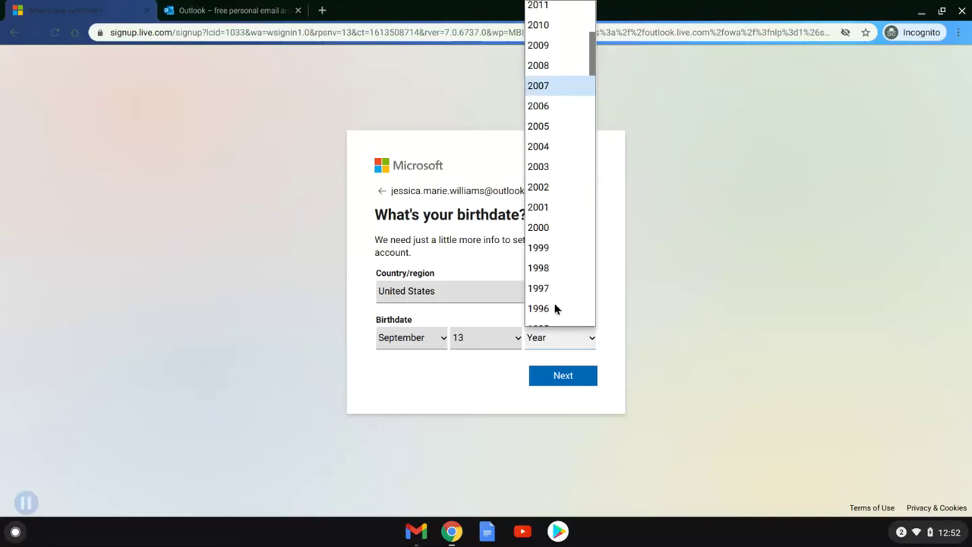
scroll(555, 307, "down", 2)
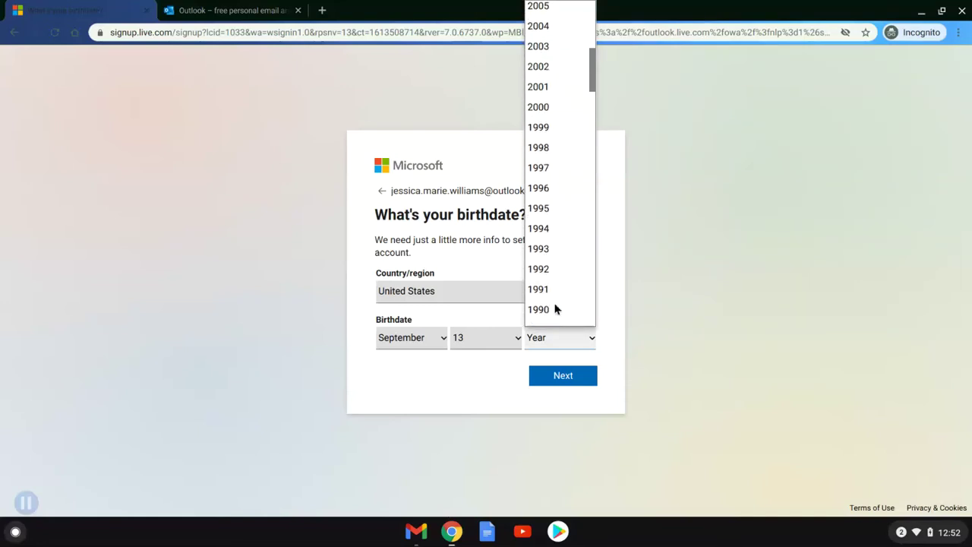
scroll(555, 307, "down", 2)
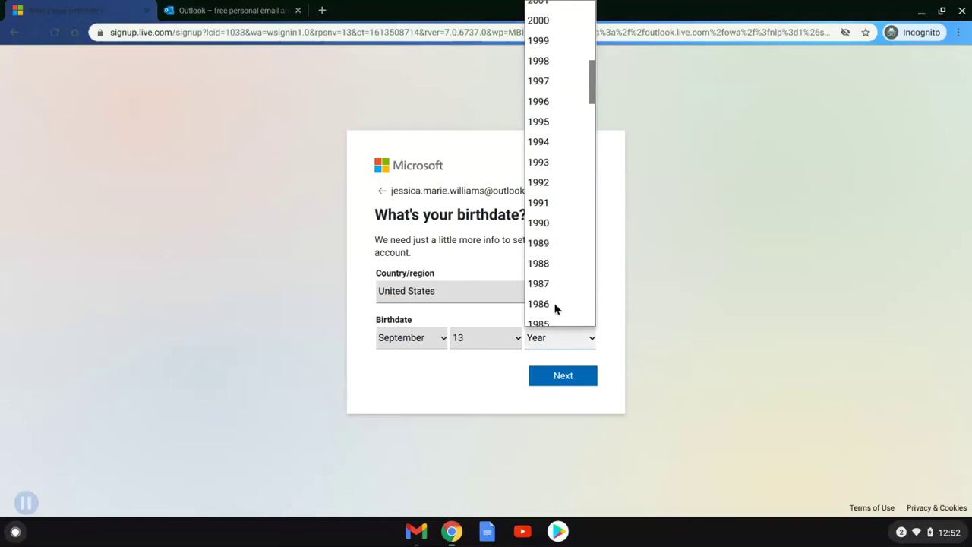
left_click(549, 316)
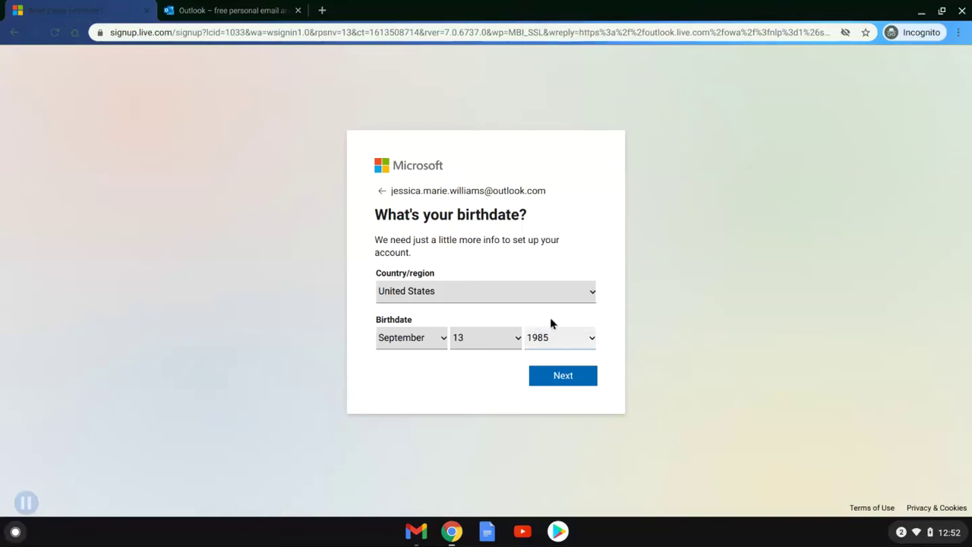
Submit the birthdate, rotate the puzzle's bird upright, and submit the answer
left_click(568, 379)
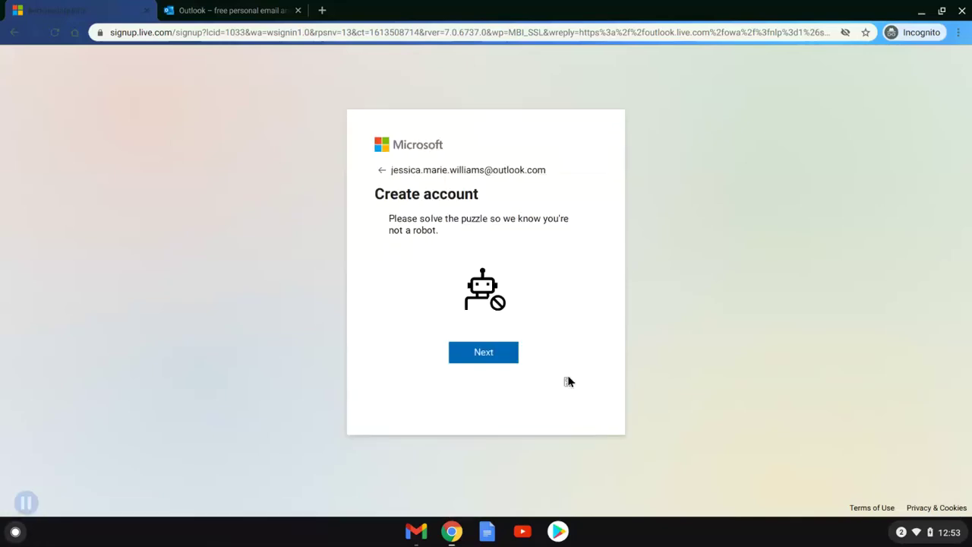
left_click(485, 356)
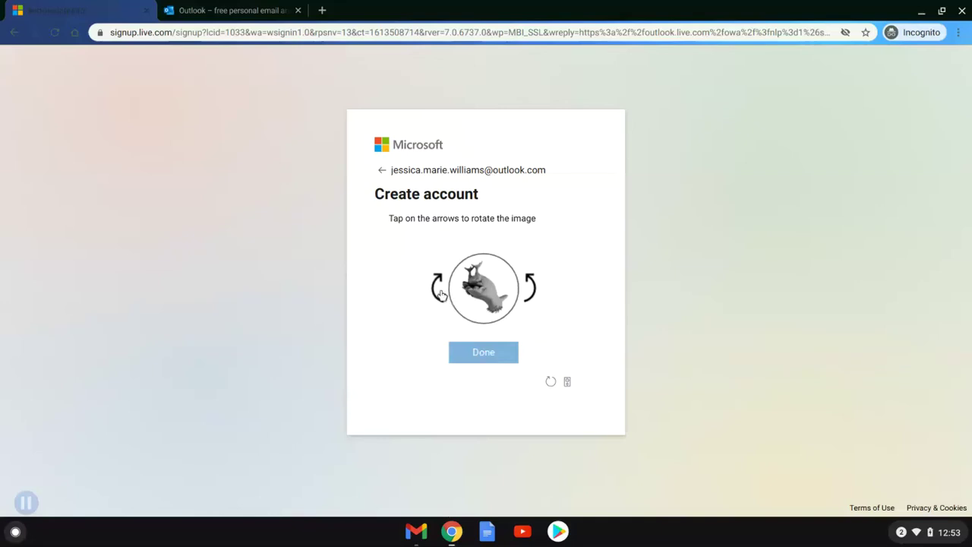
left_click(438, 292)
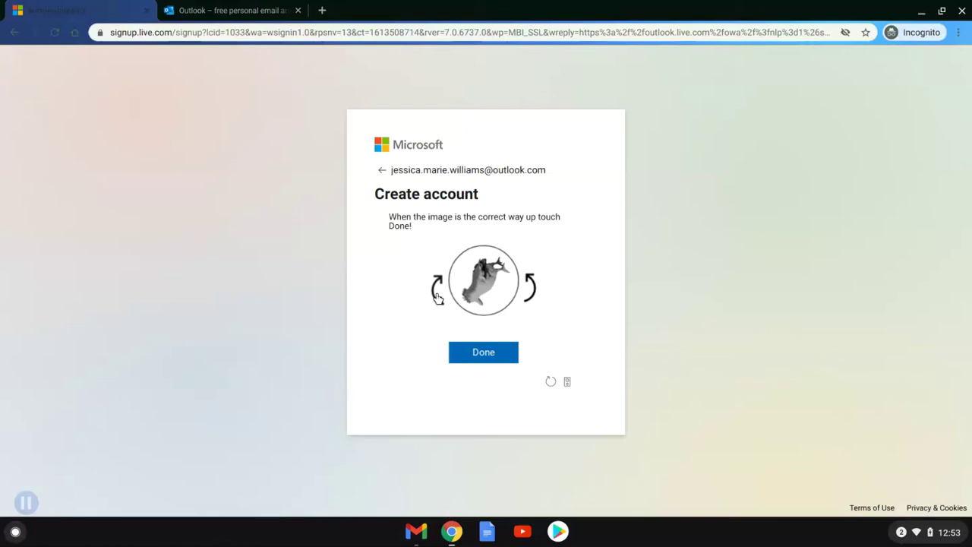
left_click(437, 289)
left_click(437, 288)
left_click(437, 289)
left_click(437, 289)
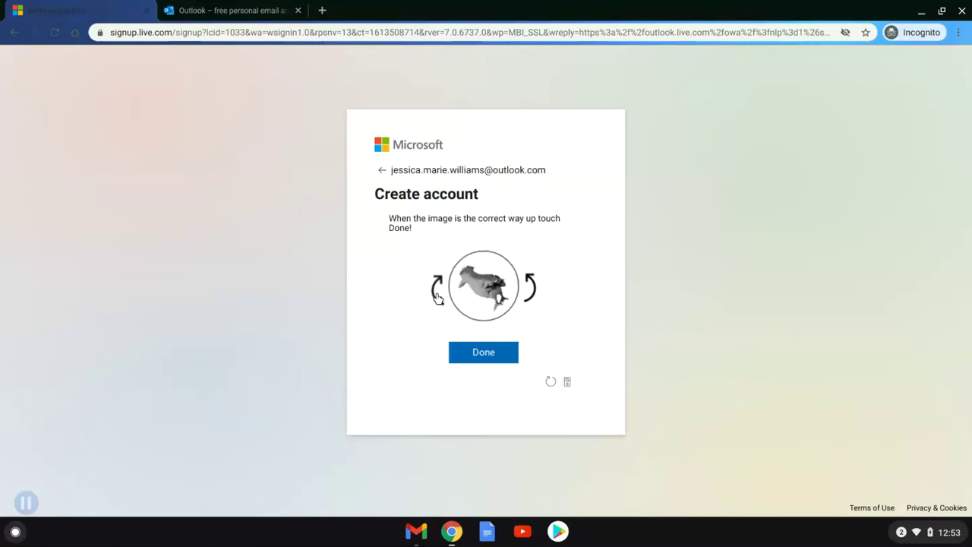
left_click(437, 293)
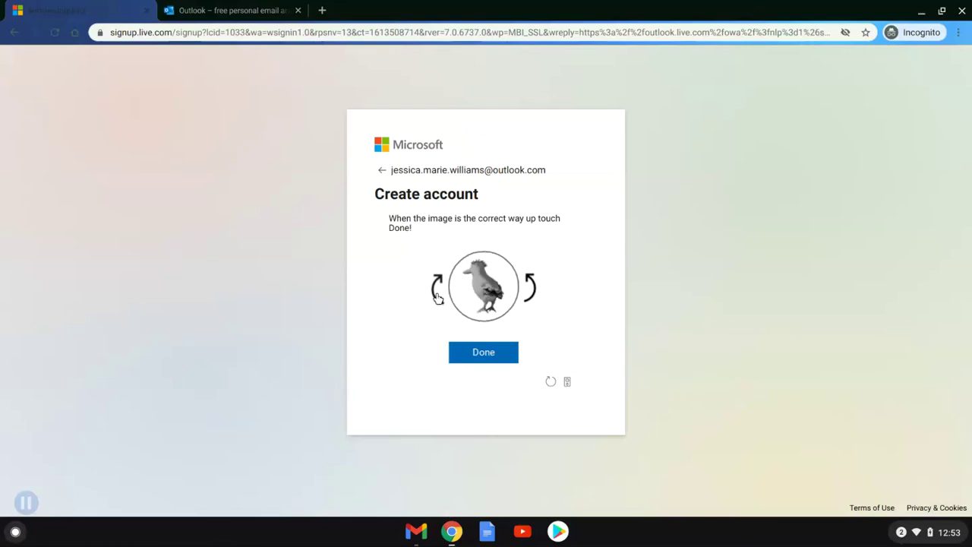
left_click(504, 357)
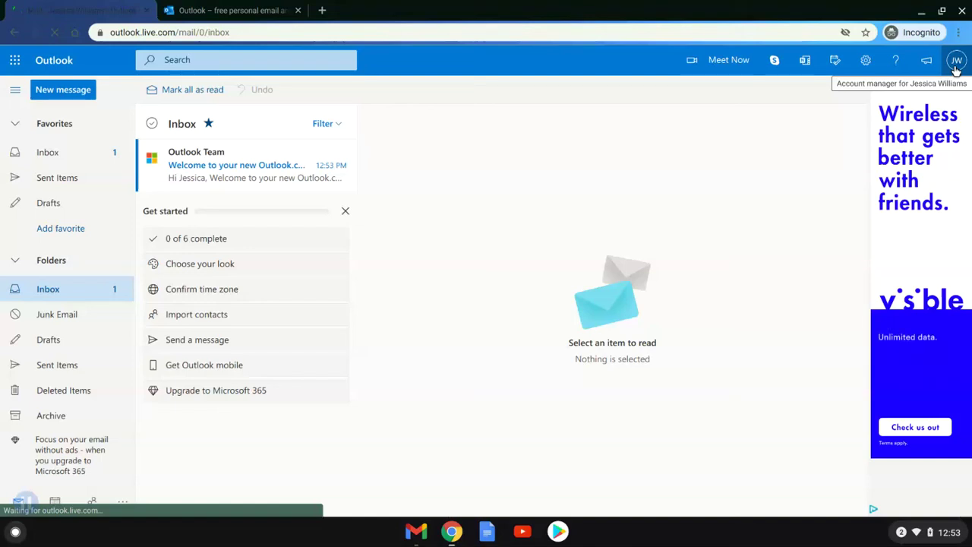
Sign out from the avatar's account manager panel at the top right
left_click(955, 67)
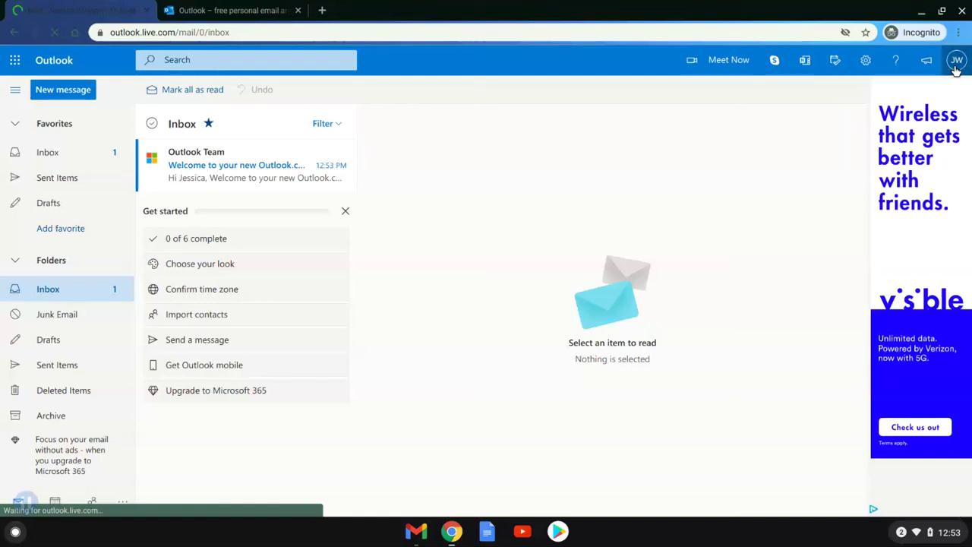
left_click(955, 67)
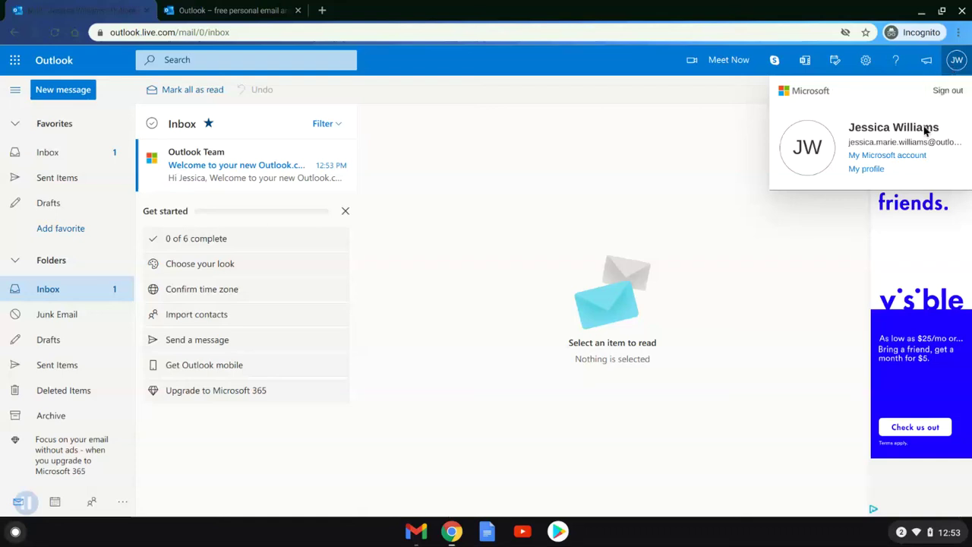
left_click(945, 92)
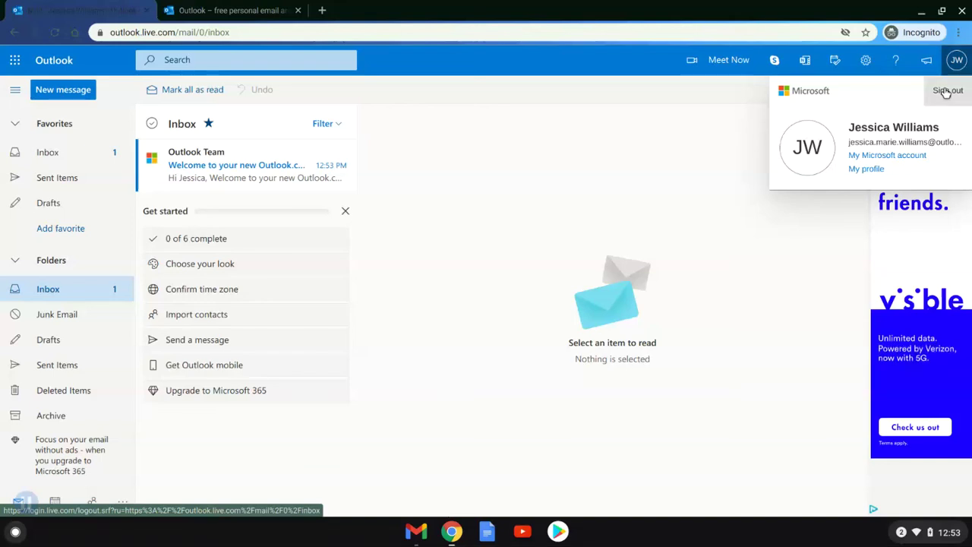